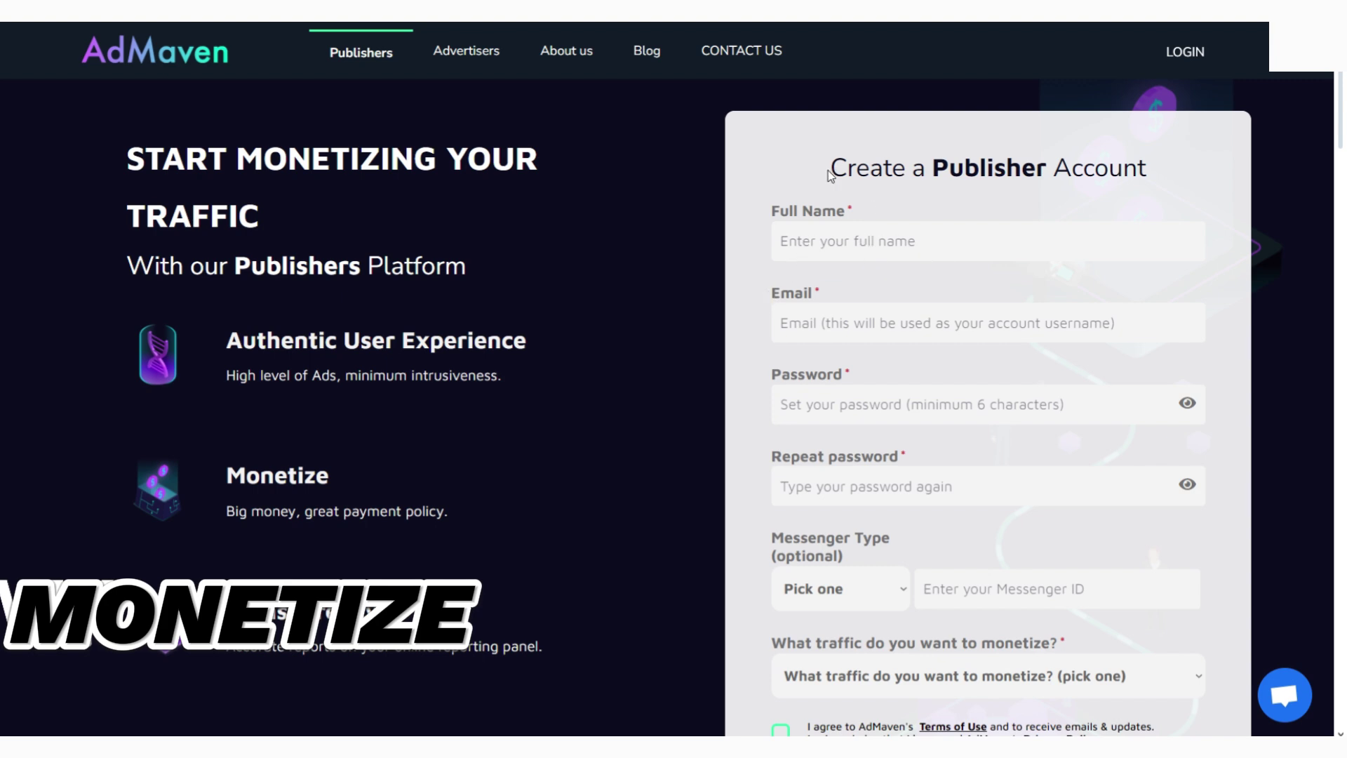
scroll(865, 243, "down", 1)
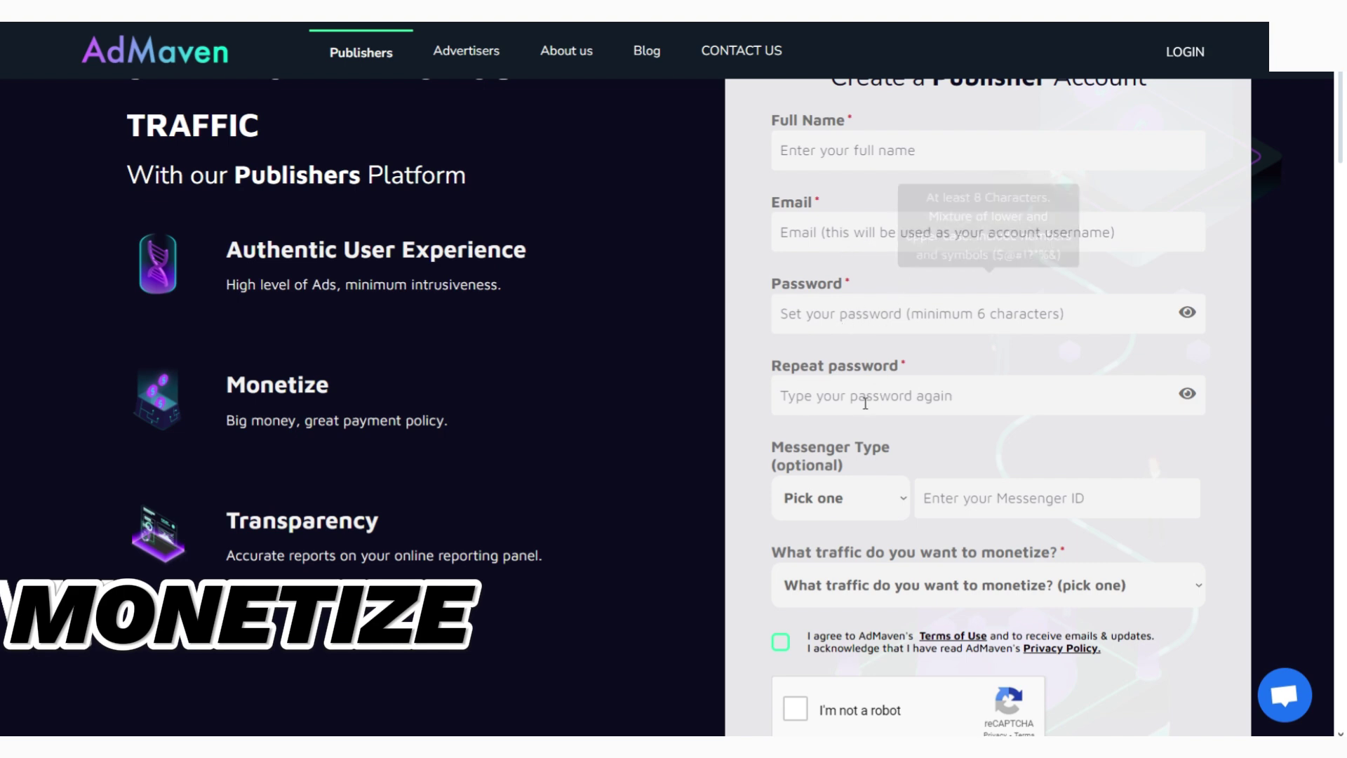
scroll(923, 388, "down", 1)
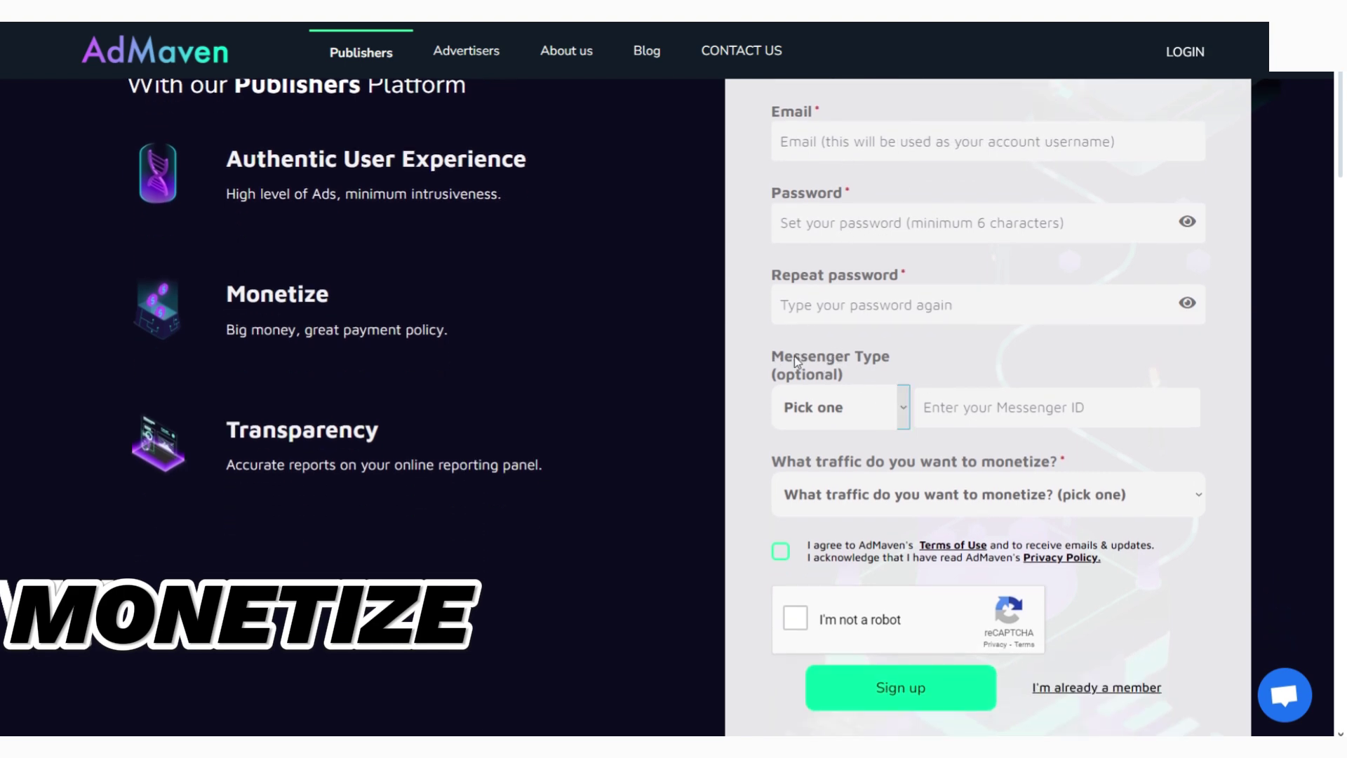
- Review the Messenger Type options twice without choosing one, leaving it on Pick one
left_click(890, 421)
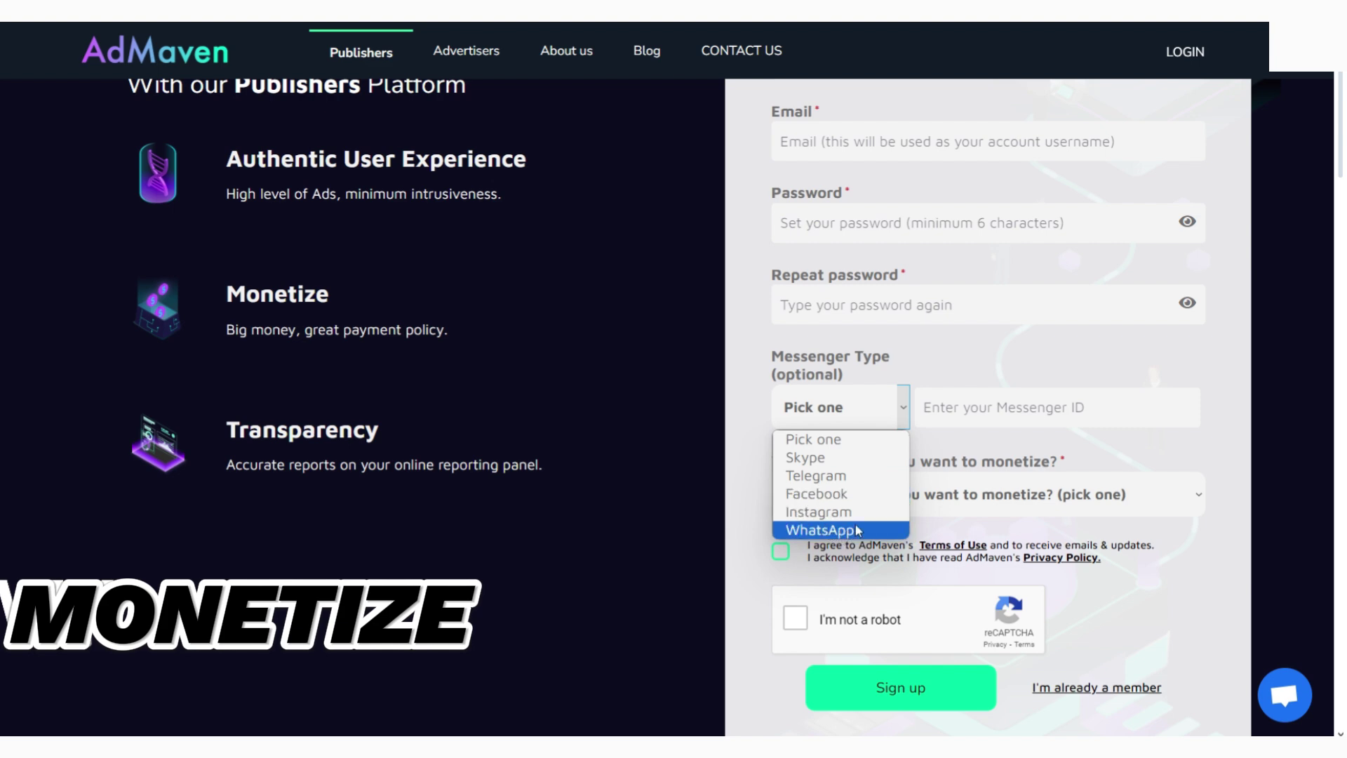
left_click(869, 411)
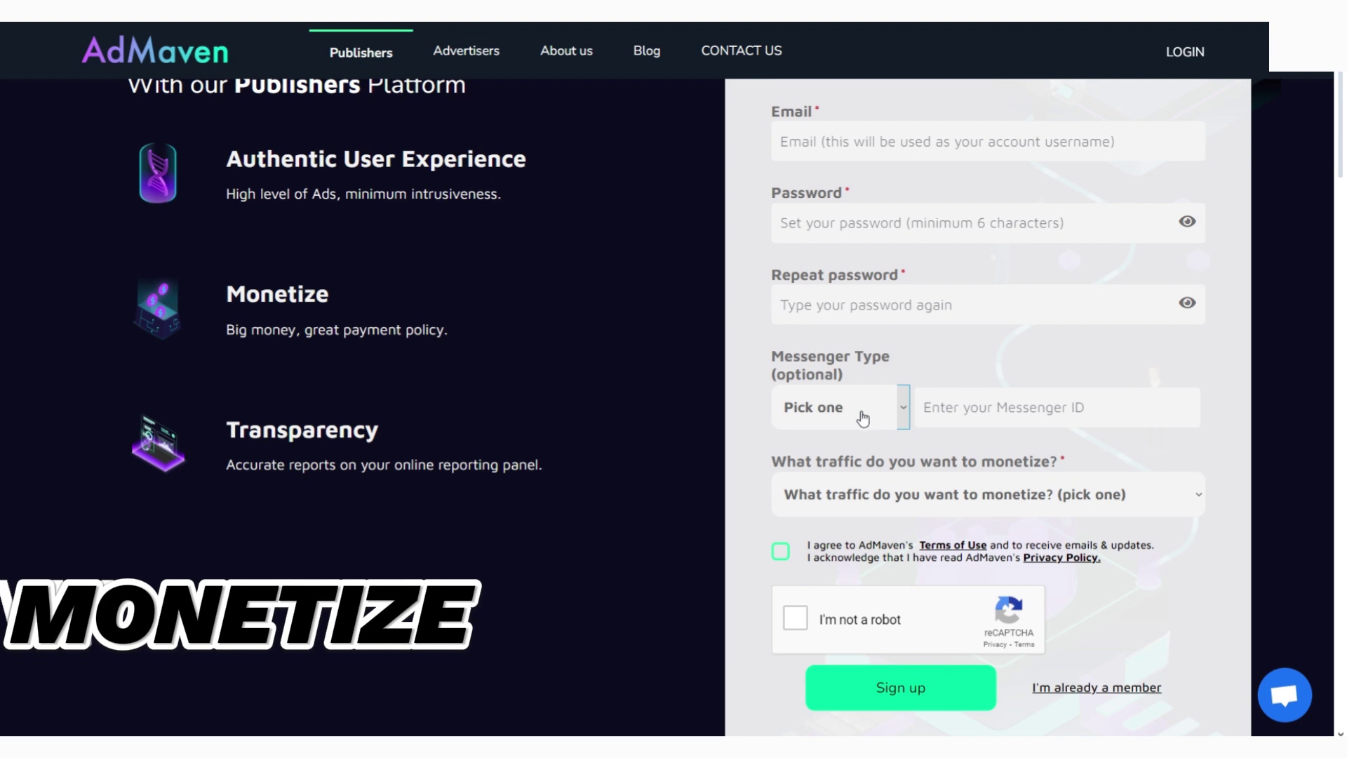
left_click(928, 386)
left_click(903, 410)
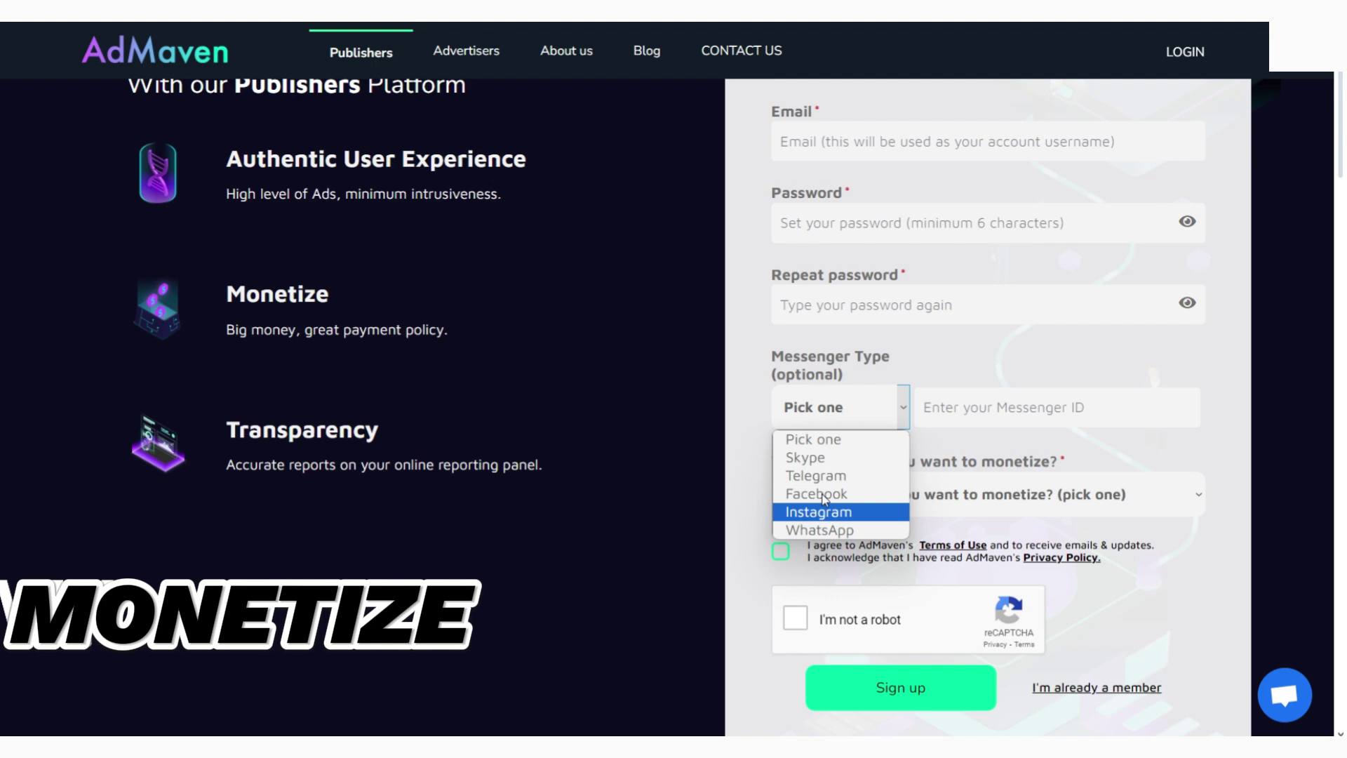
left_click(952, 416)
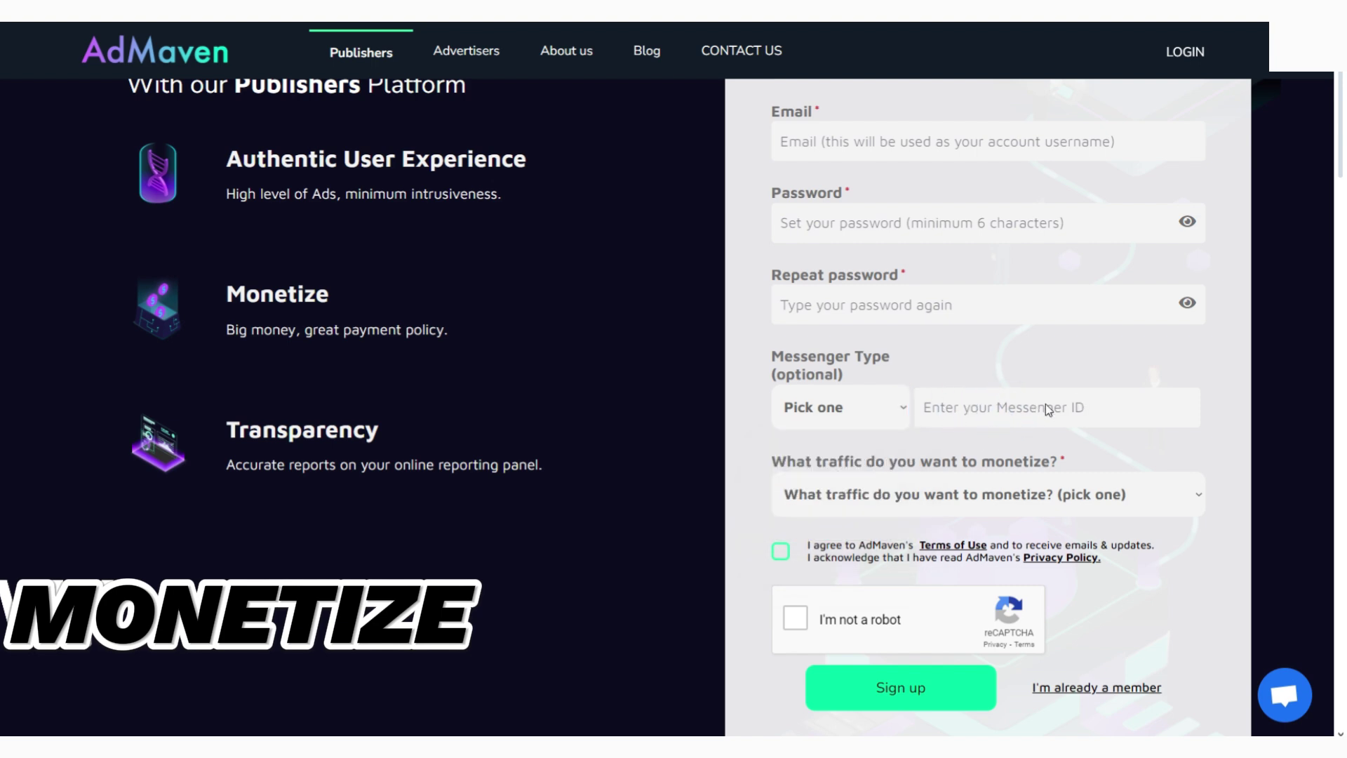
- Review the traffic type options without choosing, then agree to the Terms of Use
left_click(1155, 501)
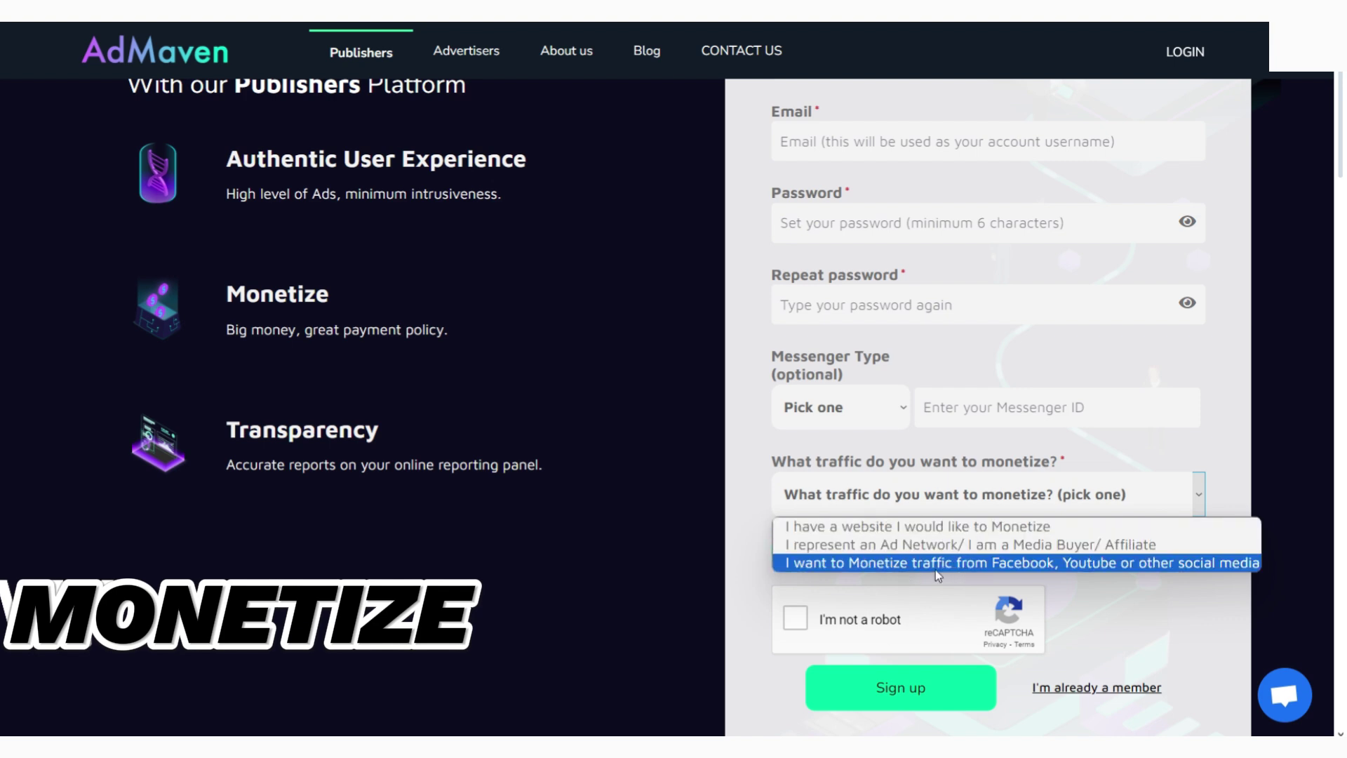
left_click(1210, 421)
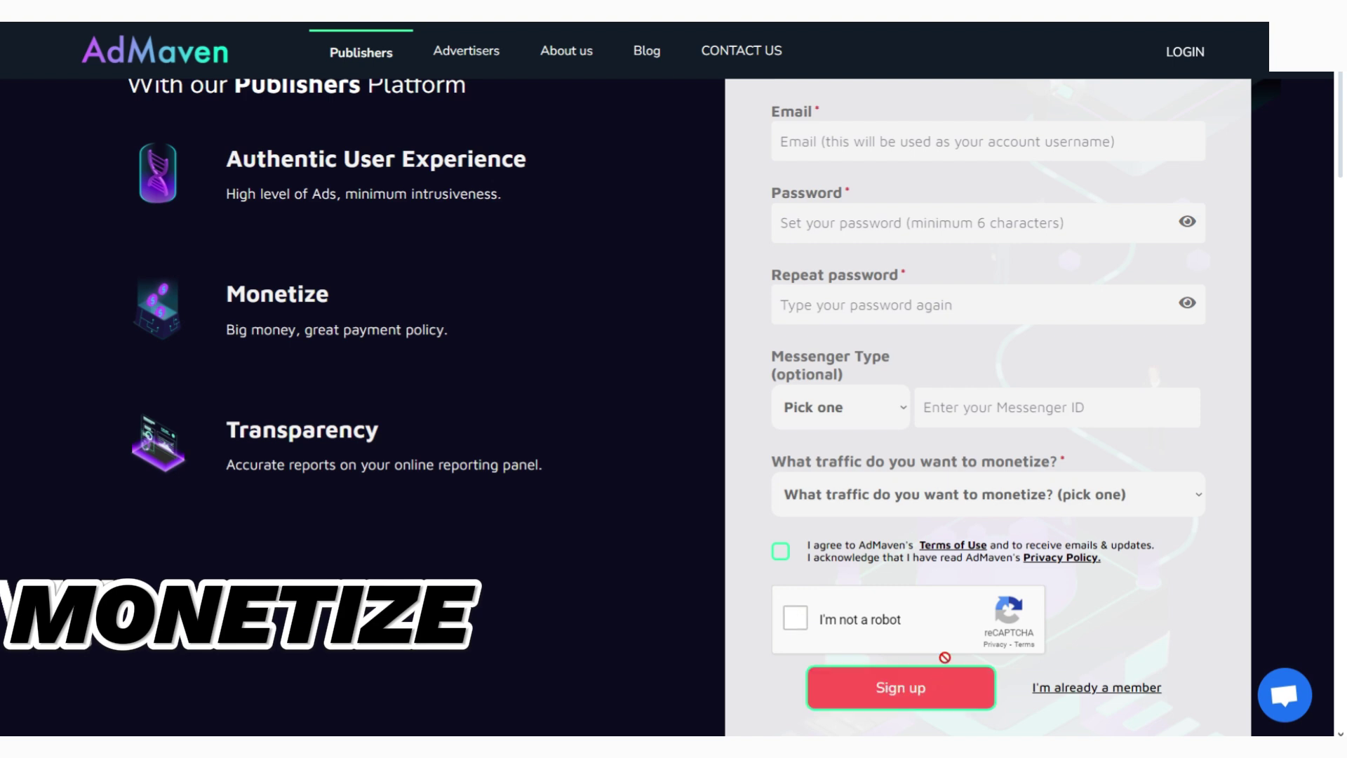
left_click(779, 550)
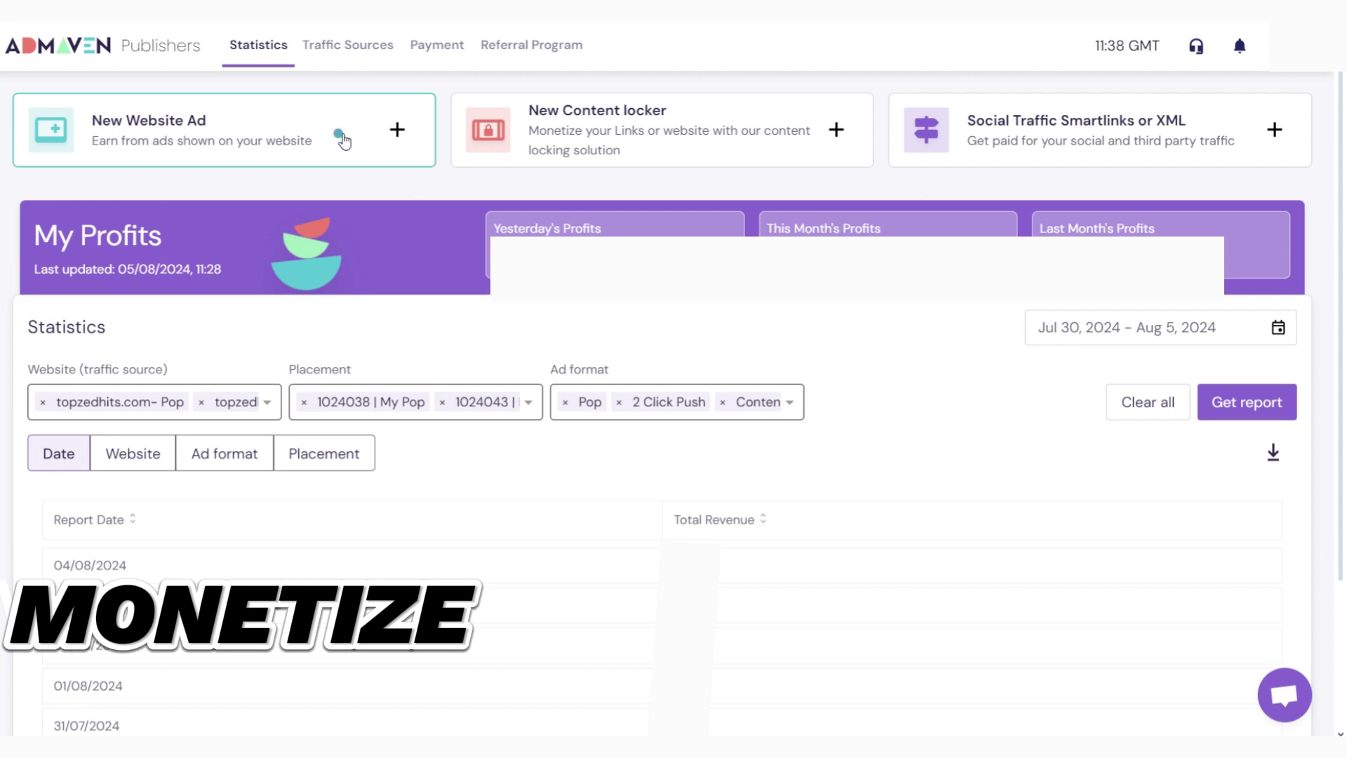
- Start a New Website Ad, choose New Website and continue to the Add new website form
left_click(397, 129)
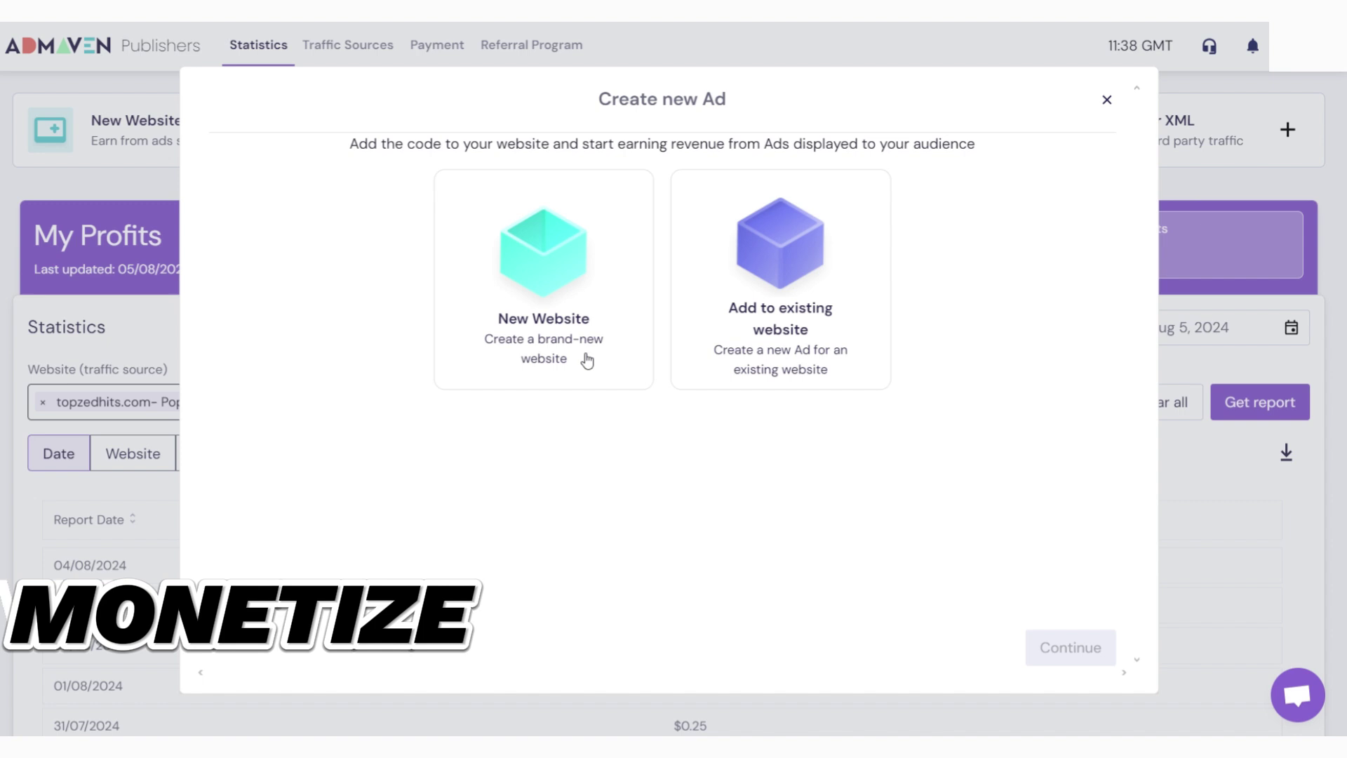
left_click(564, 277)
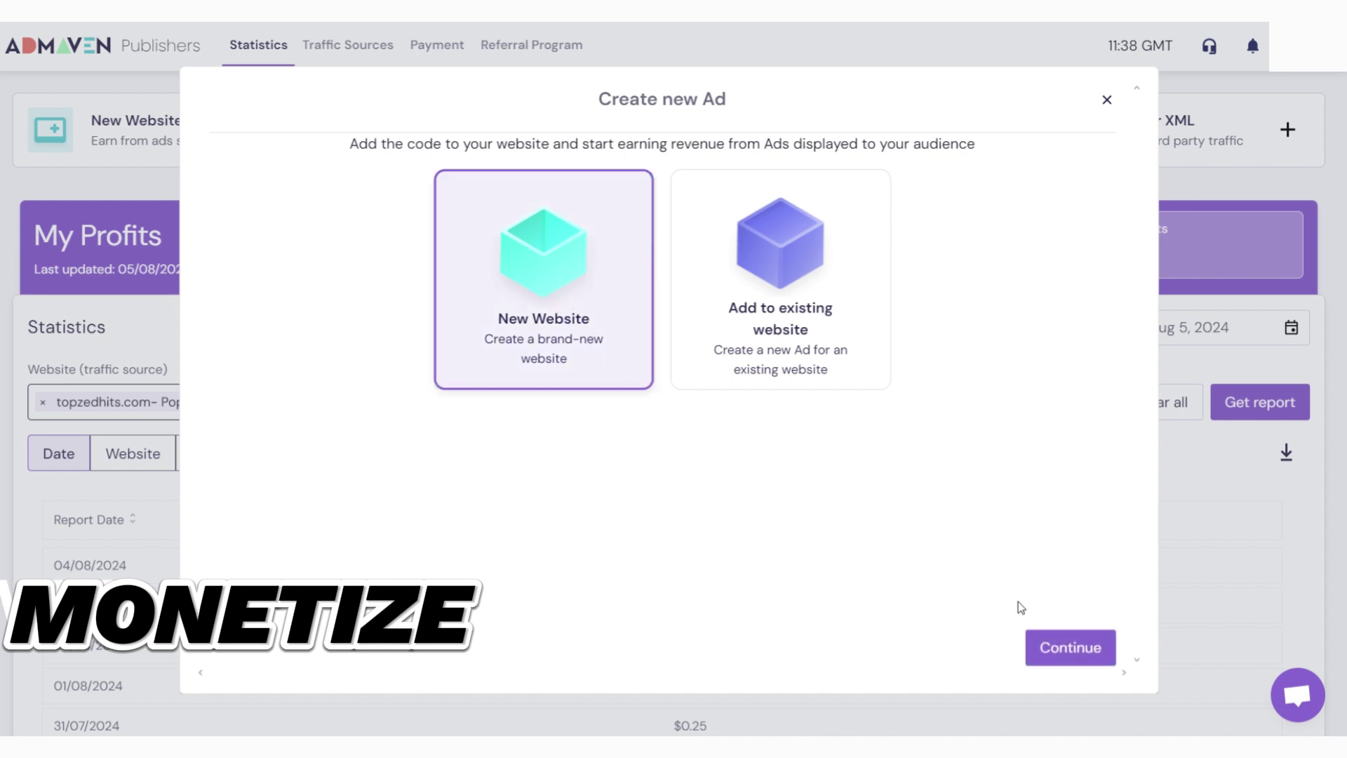
left_click(1063, 648)
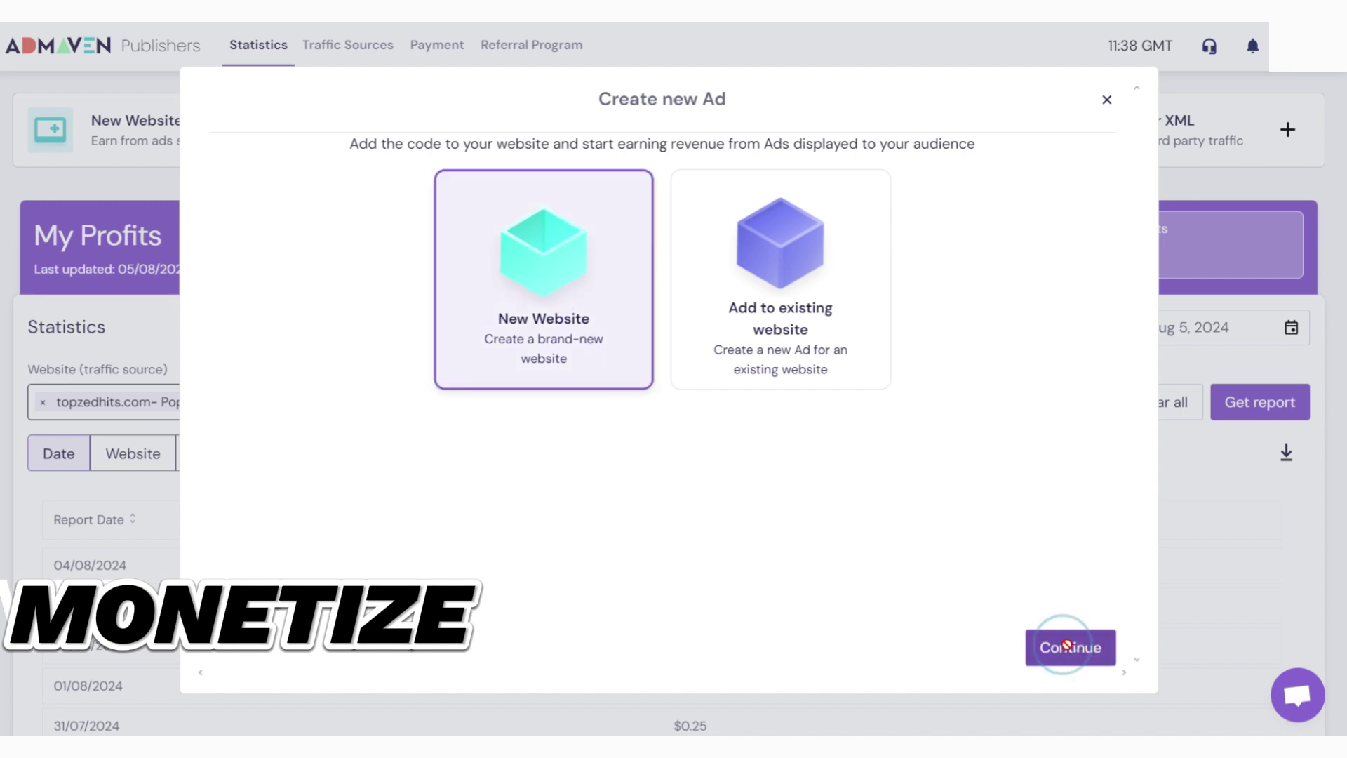
- Focus the website name, vertical list and URL fields without entering anything
left_click(335, 277)
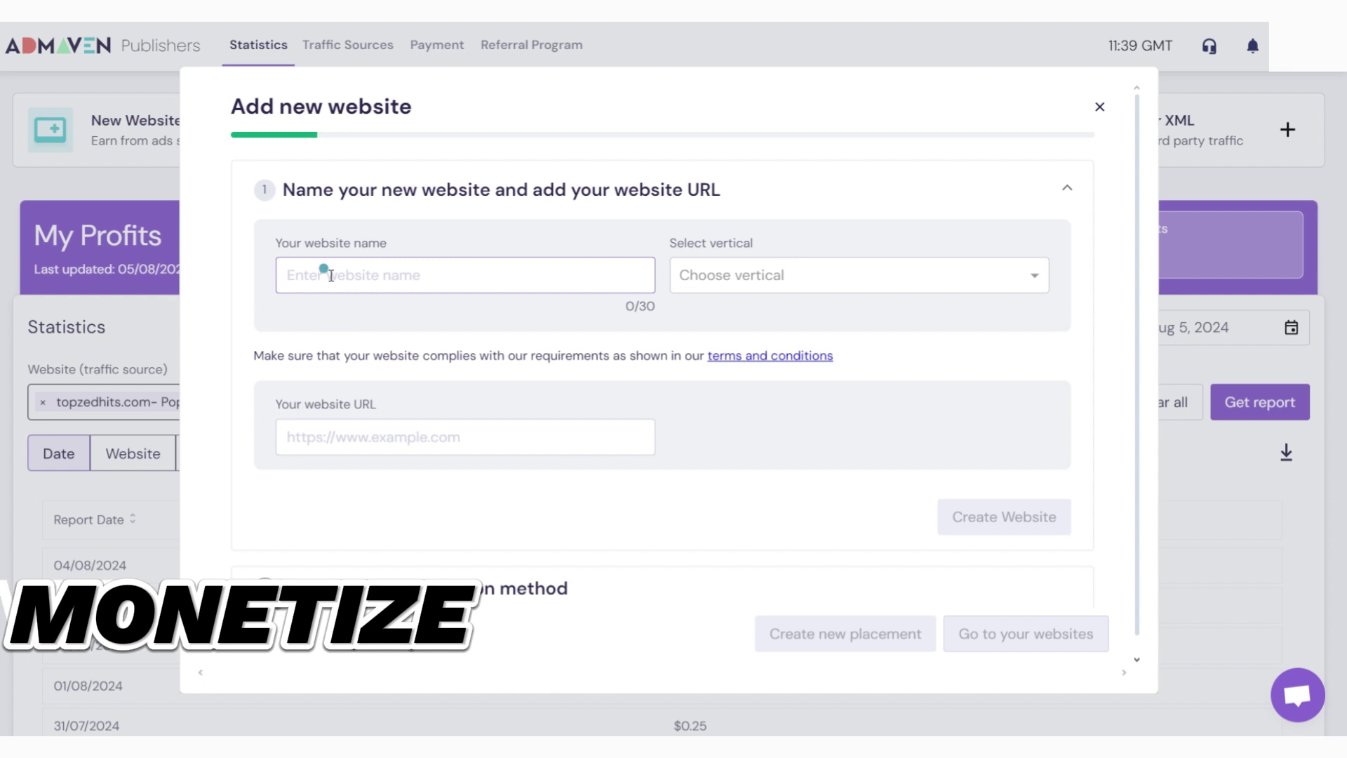
left_click(768, 278)
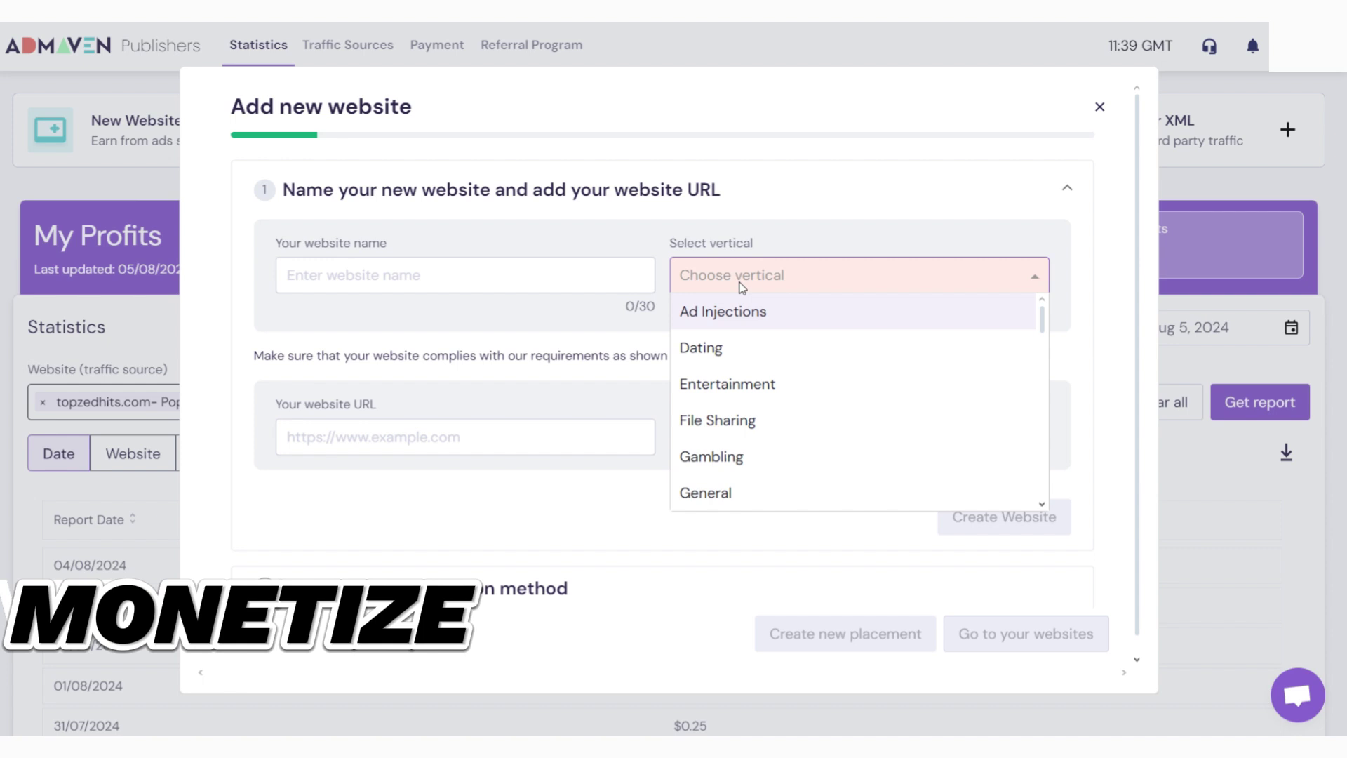
left_click(740, 282)
left_click(373, 446)
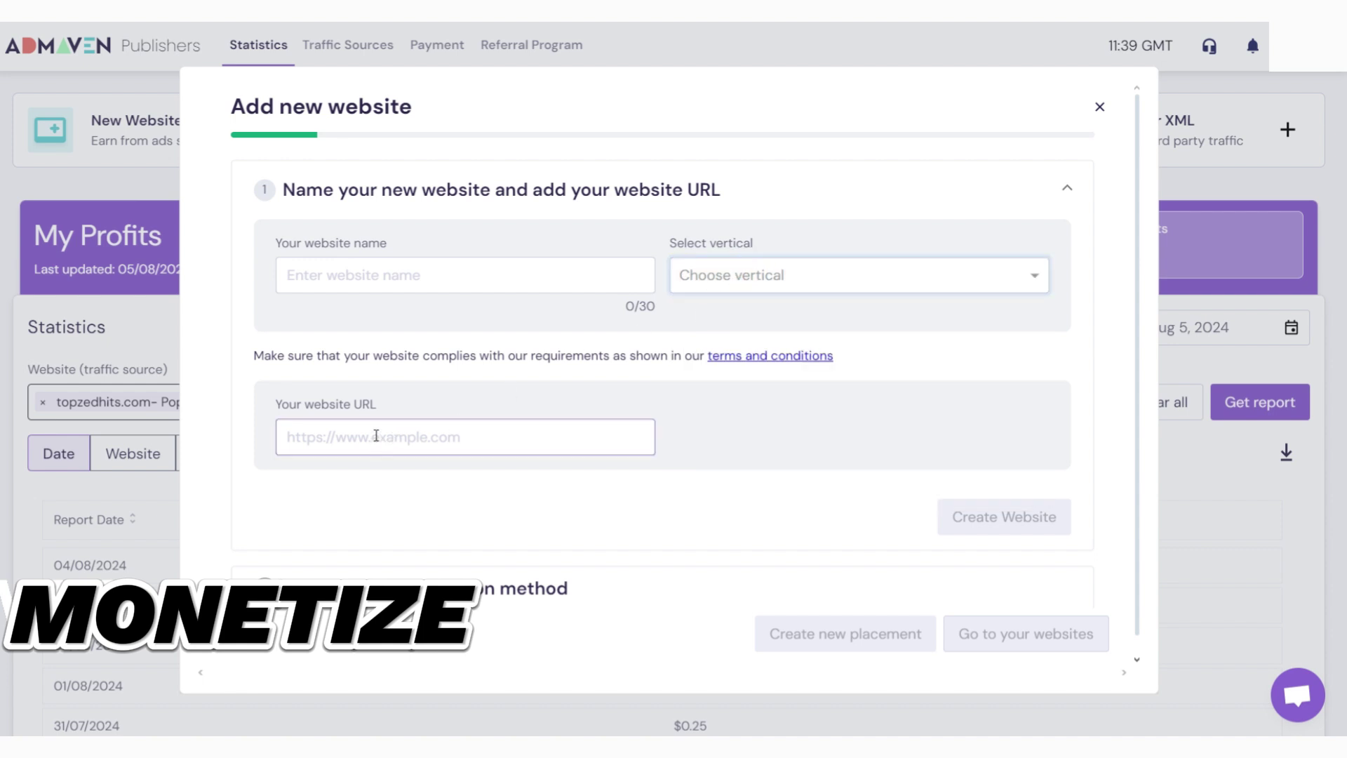
left_click(363, 432)
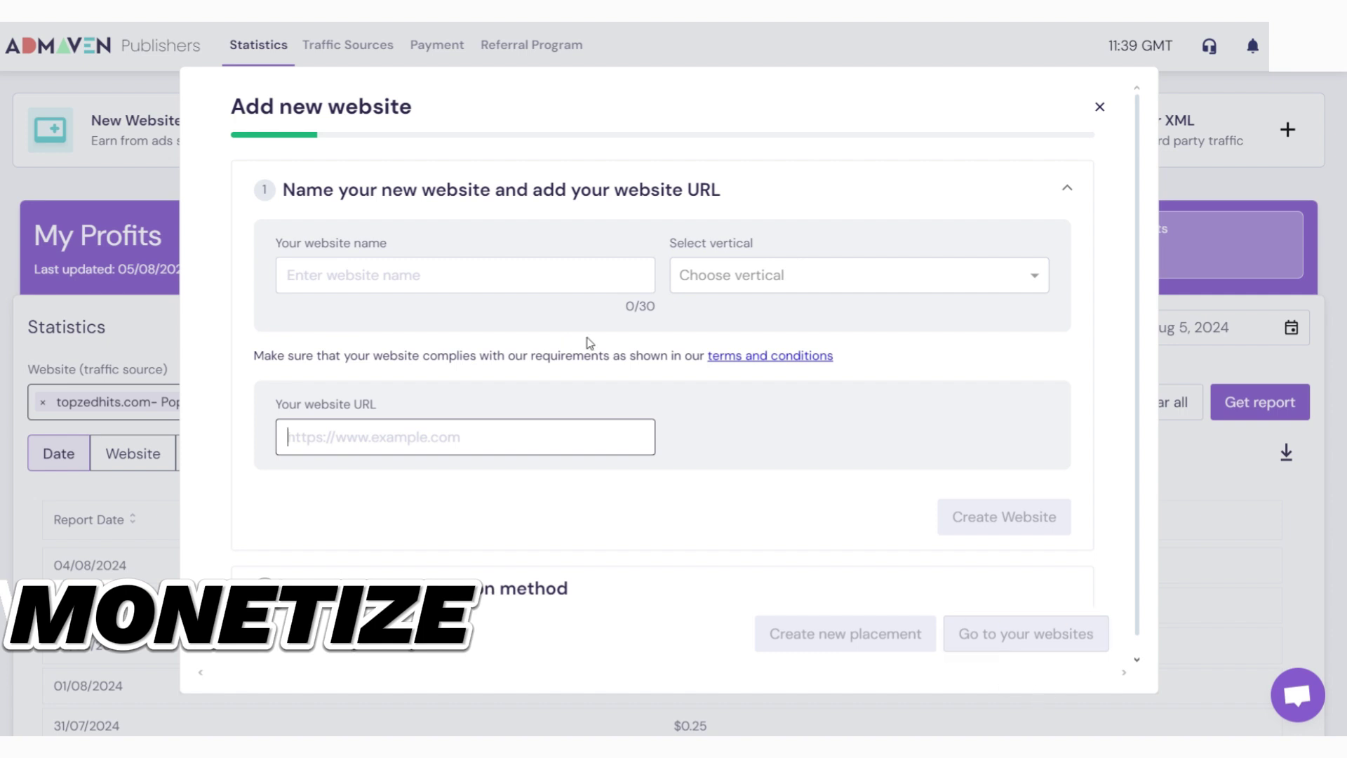
- Close the new-website form and start a Single link content locker, continuing to its creation form
left_click(1097, 111)
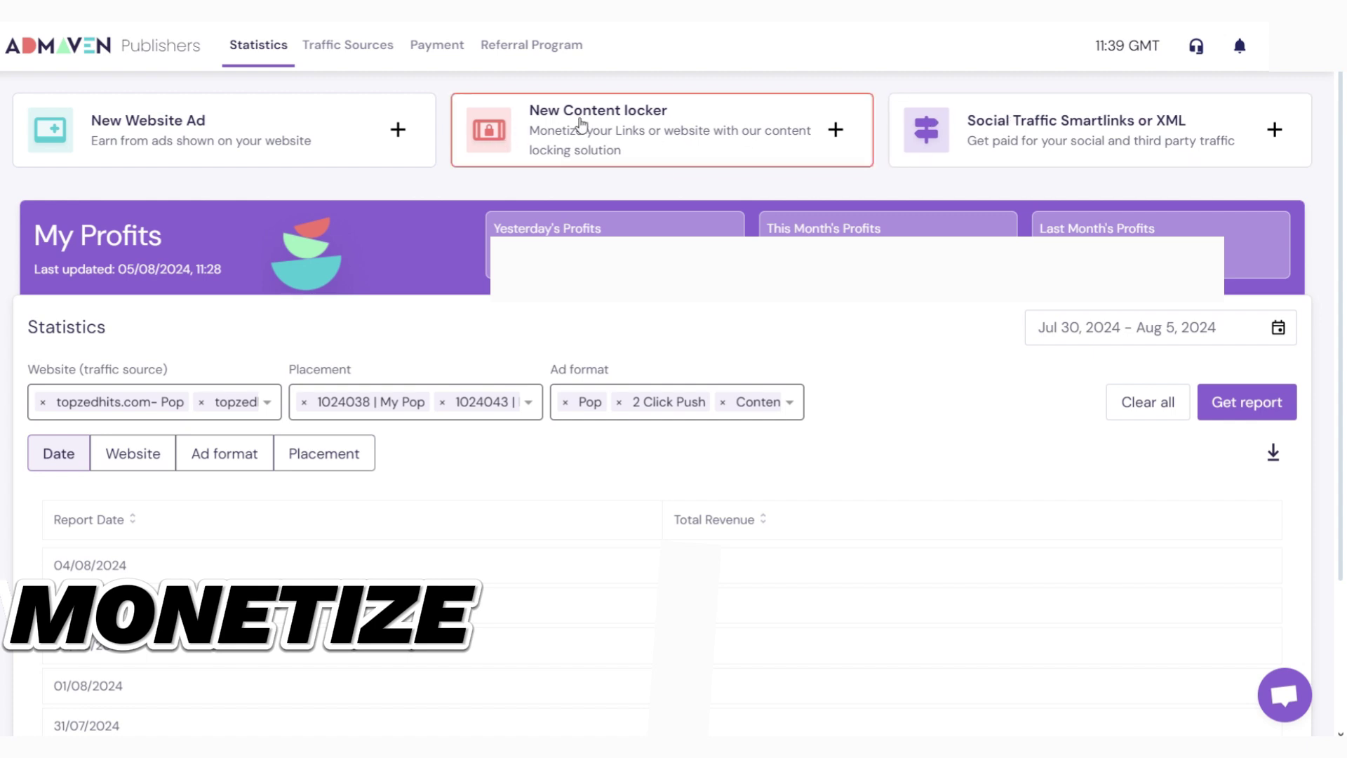
left_click(685, 150)
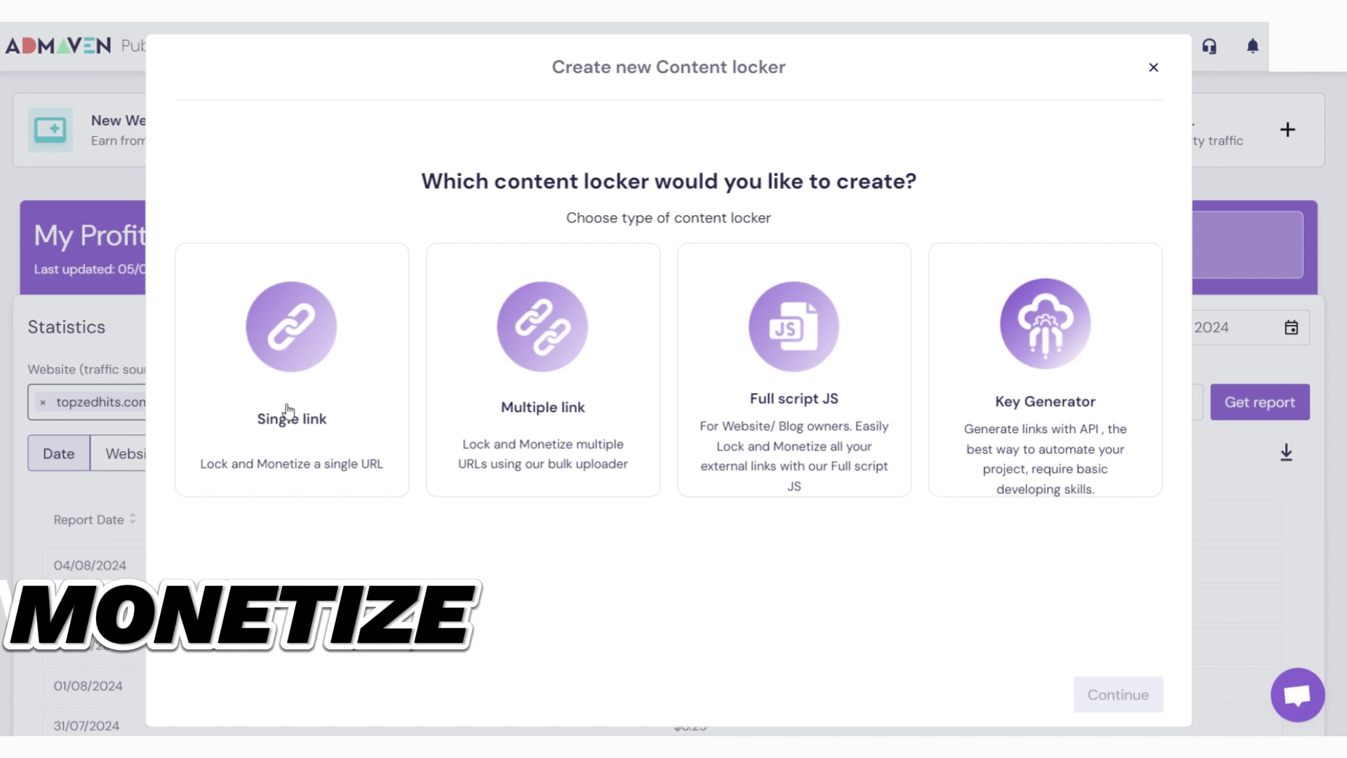
left_click(307, 330)
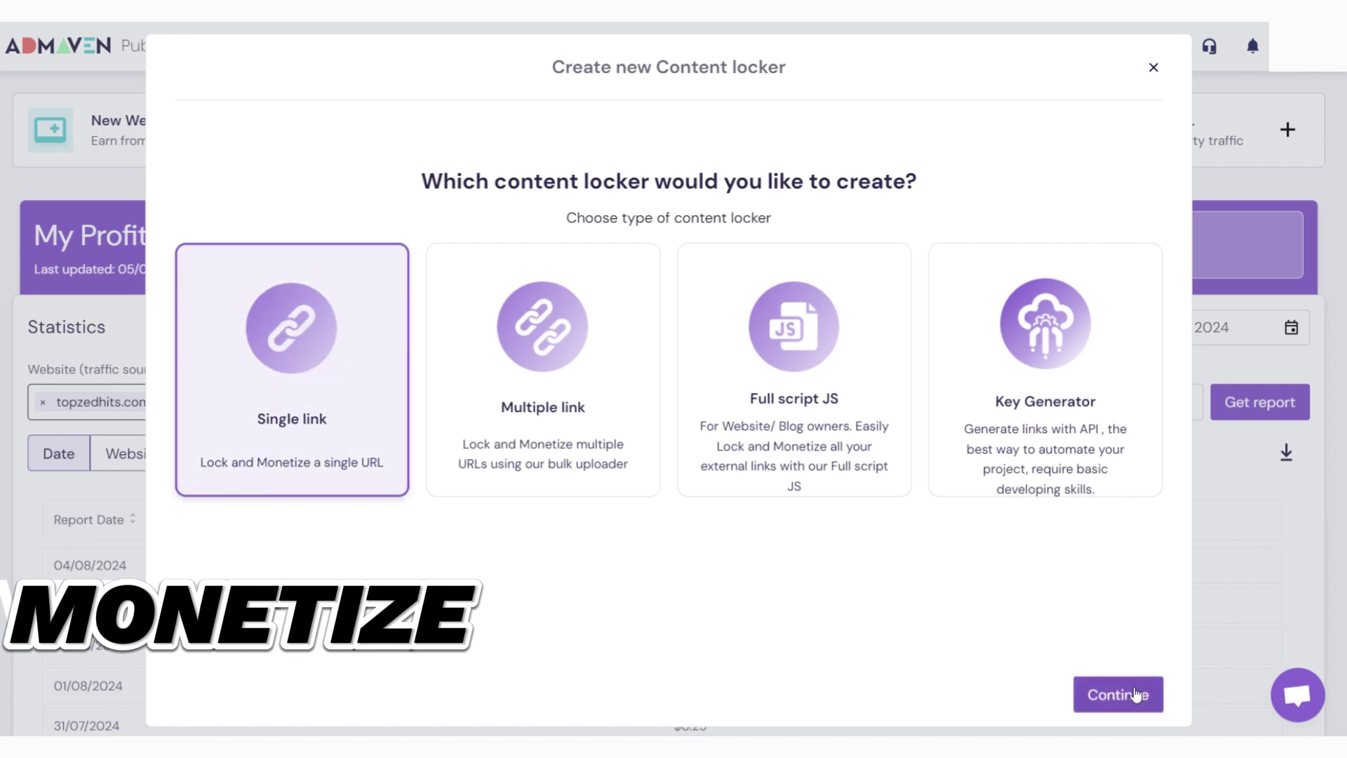
left_click(1126, 694)
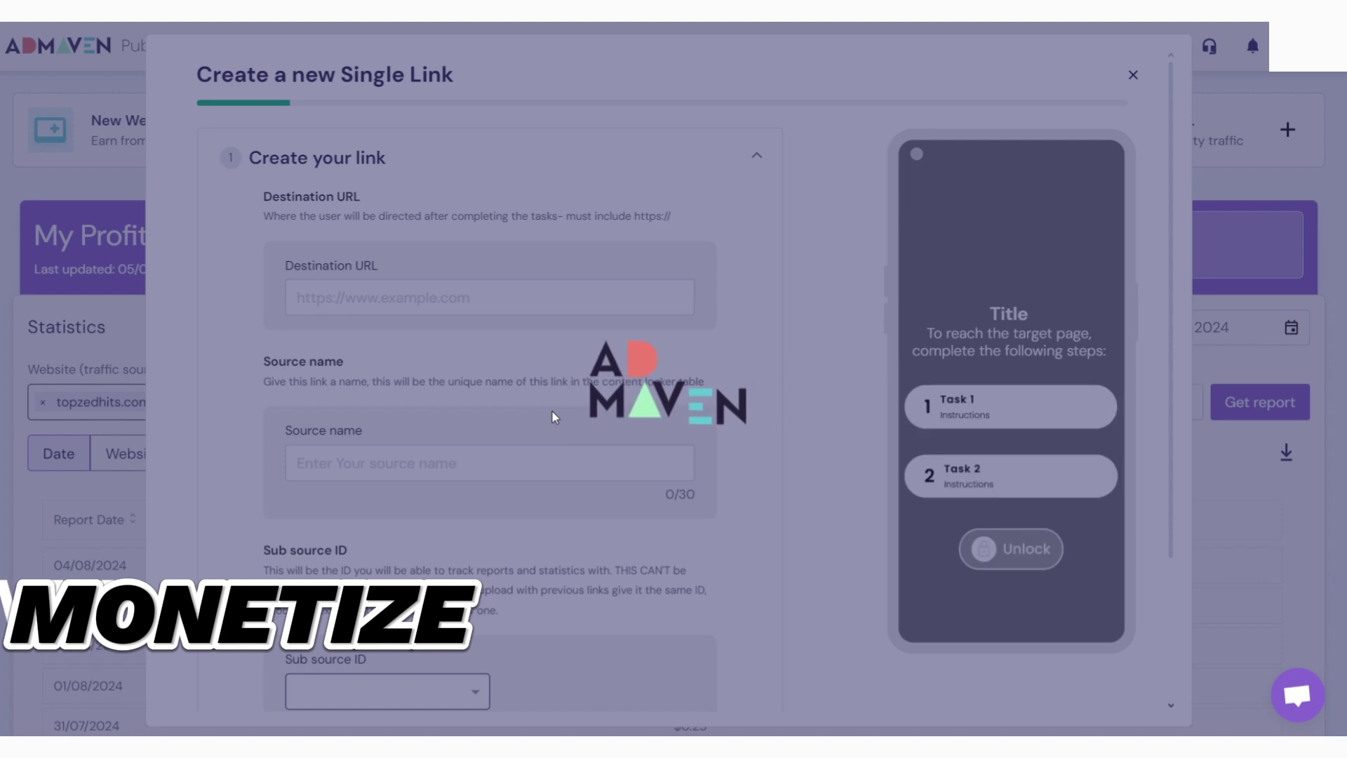
scroll(743, 357, "down", 2)
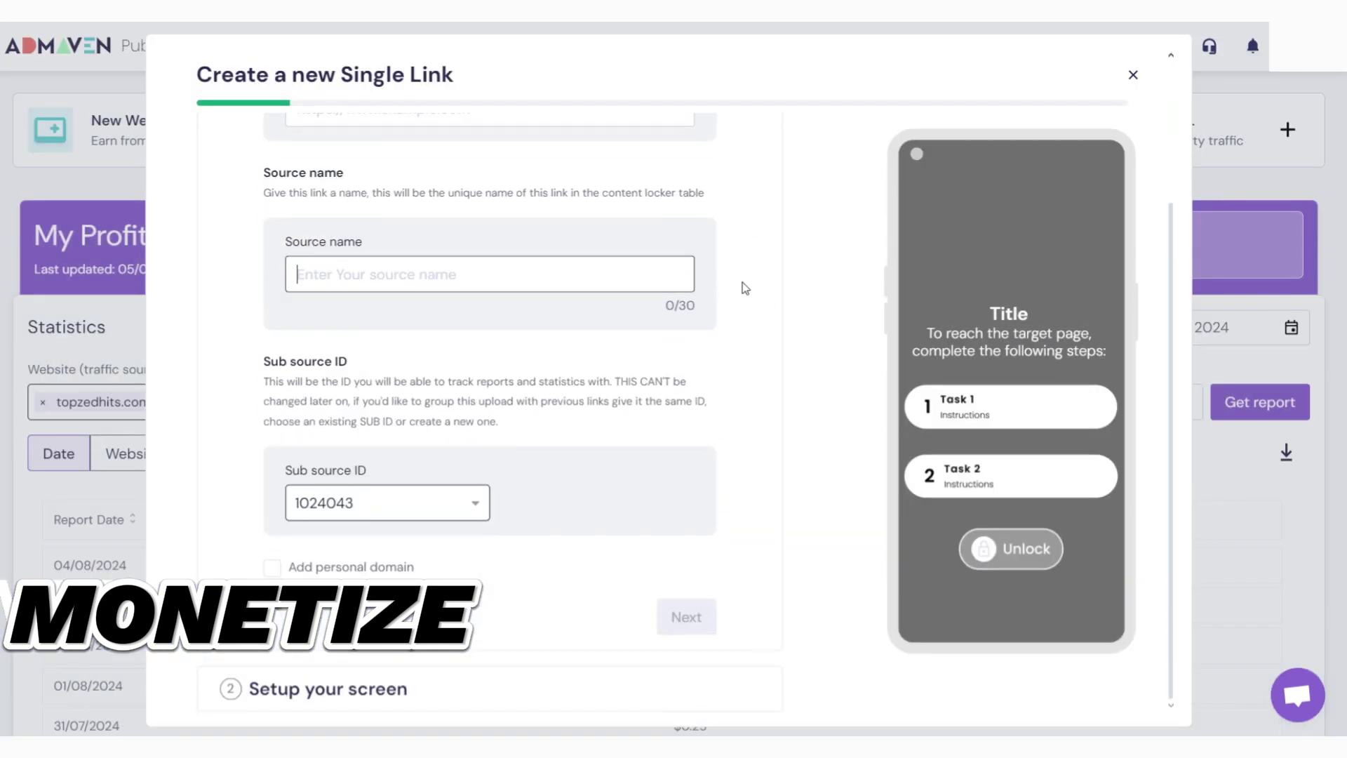
scroll(742, 285, "up", 2)
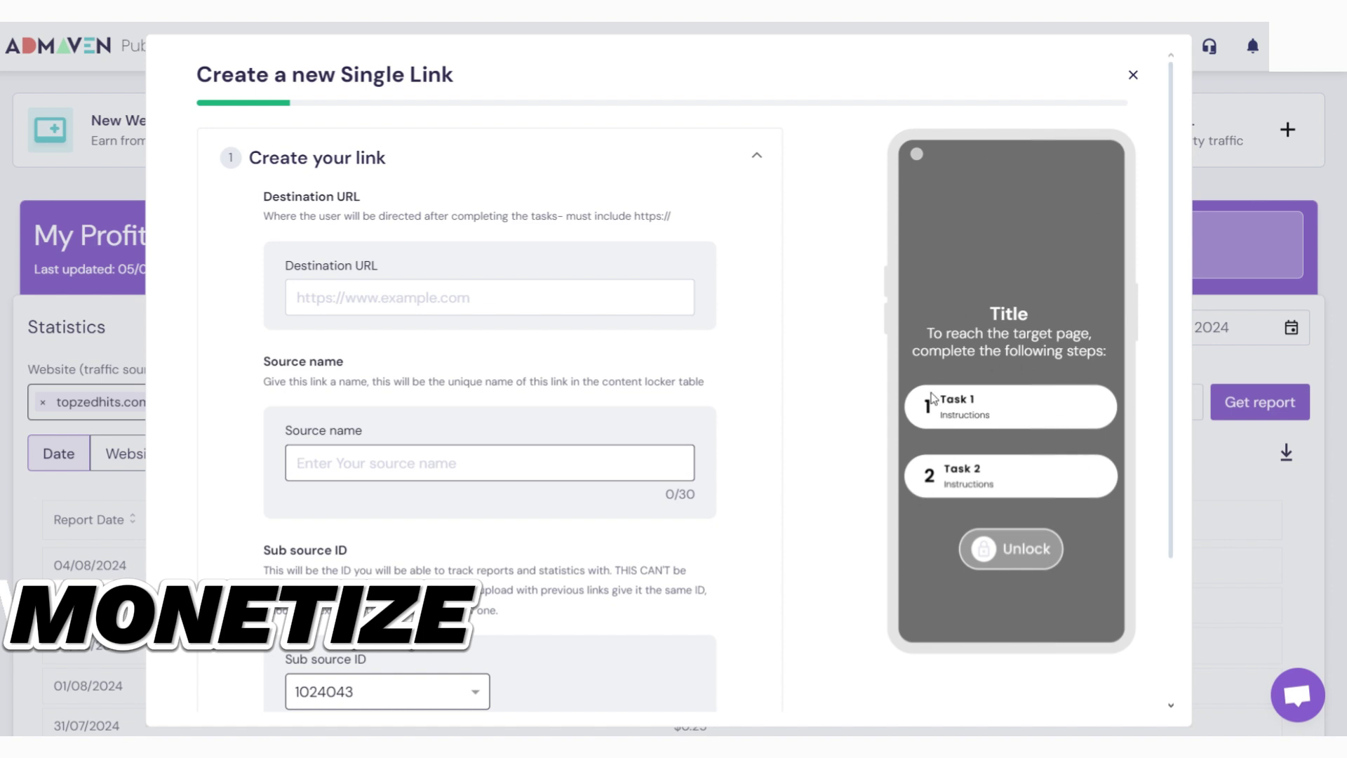
- Focus the Destination URL field of the Create a new Single Link form
left_click(331, 298)
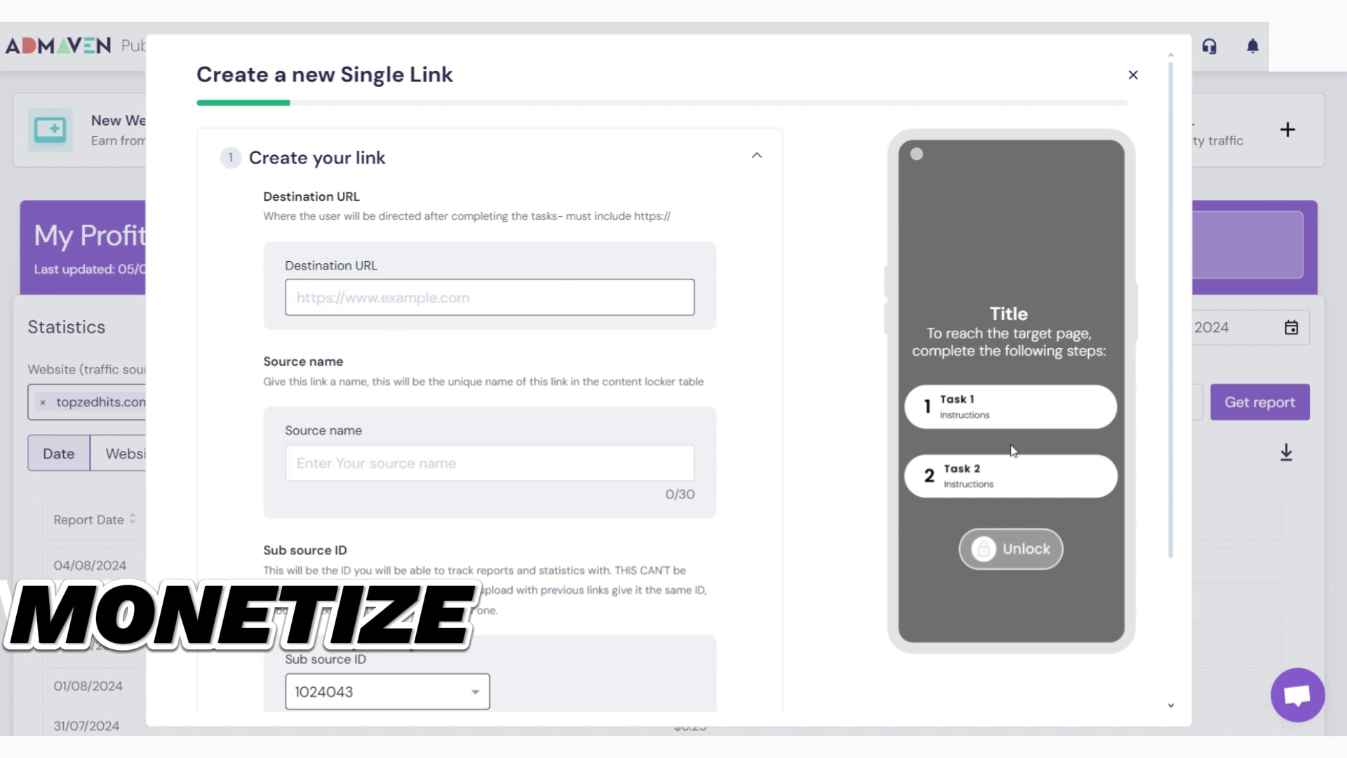
scroll(1013, 451, "down", 1)
scroll(1163, 362, "down", 2)
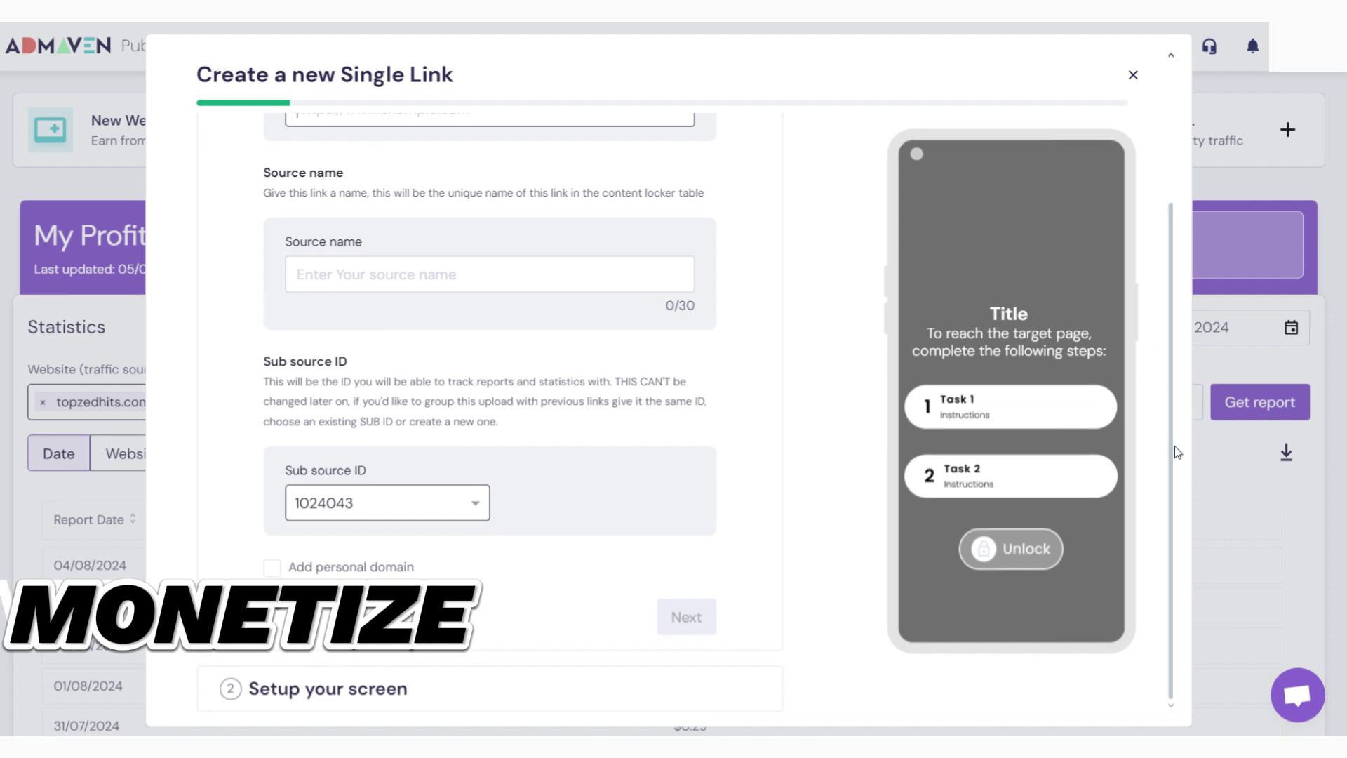
left_click_drag(1174, 424, 1170, 229)
scroll(814, 216, "down", 2)
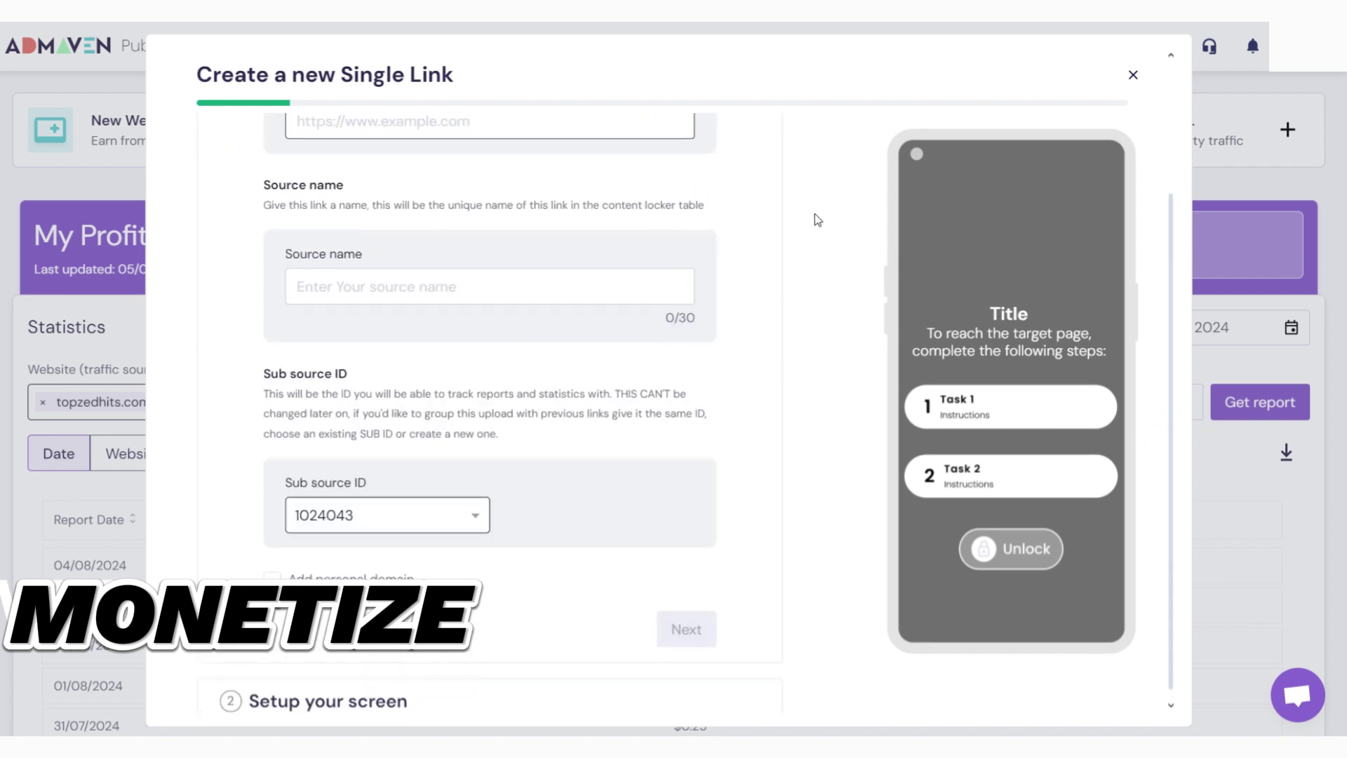
scroll(815, 216, "up", 2)
left_click(364, 309)
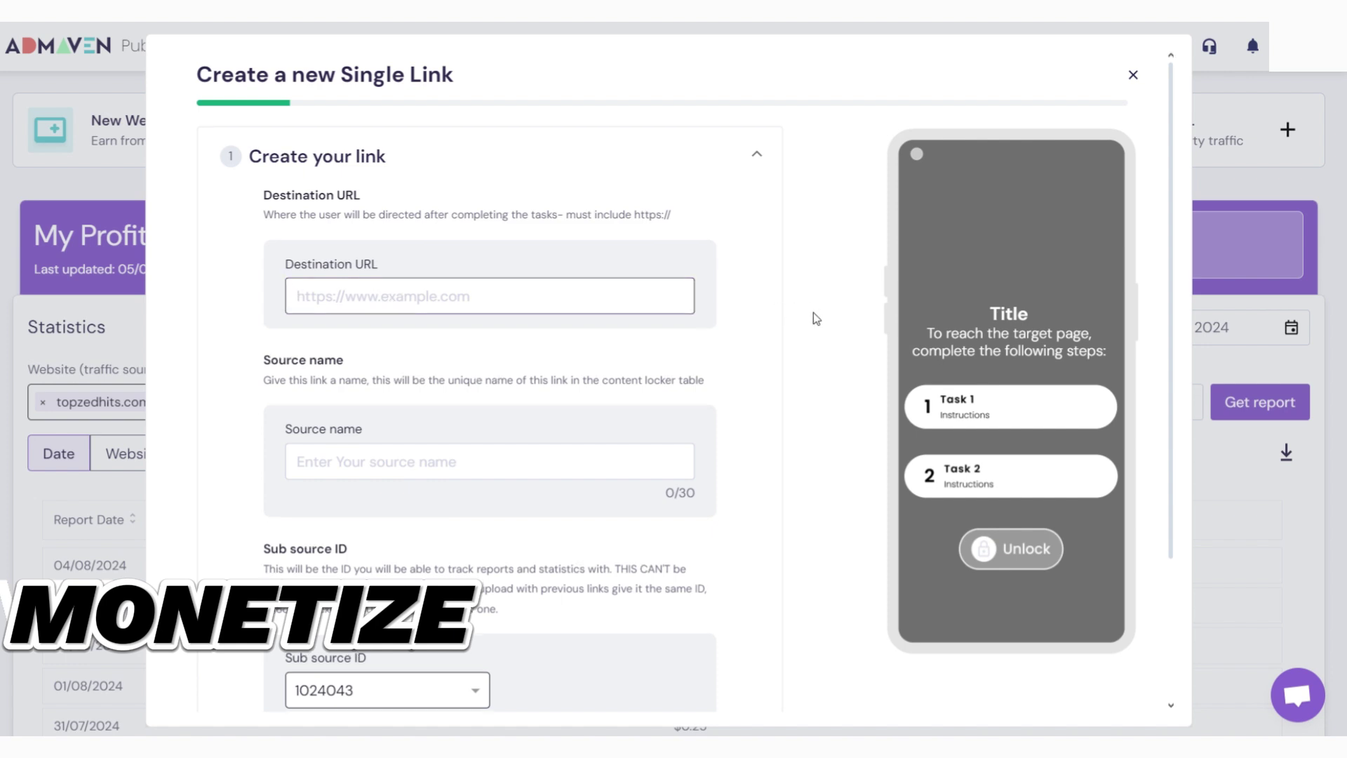
scroll(816, 313, "down", 2)
scroll(790, 350, "up", 2)
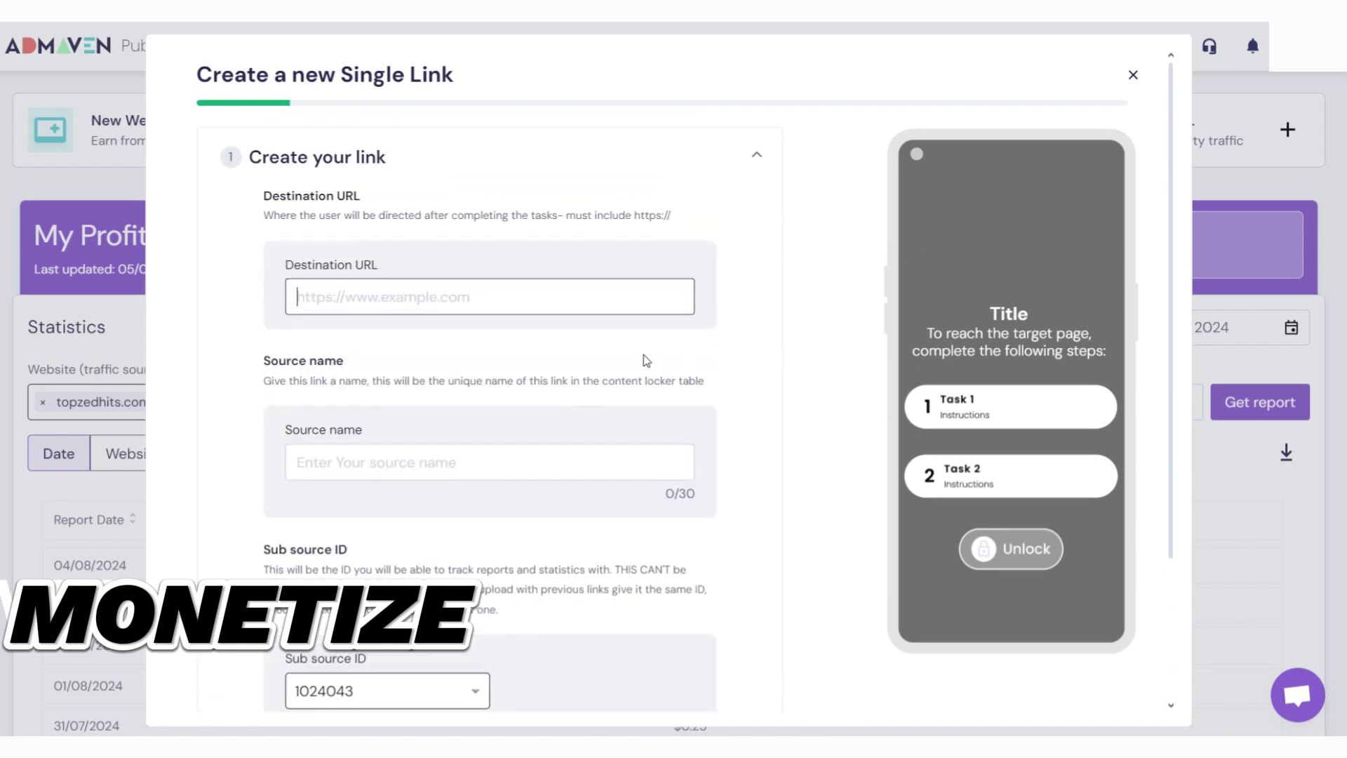